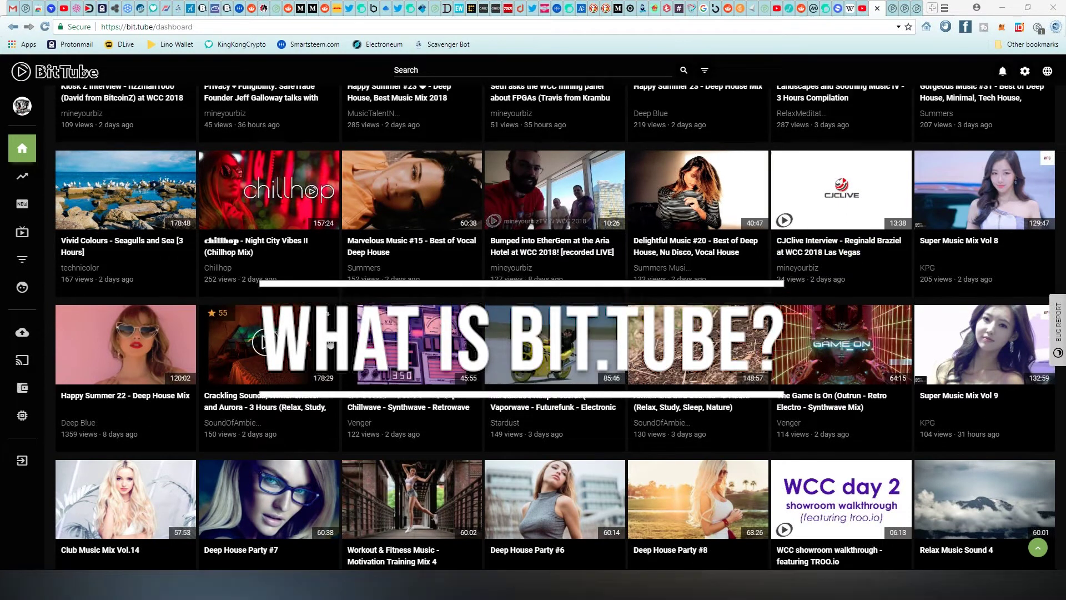
scroll(356, 324, up, 2)
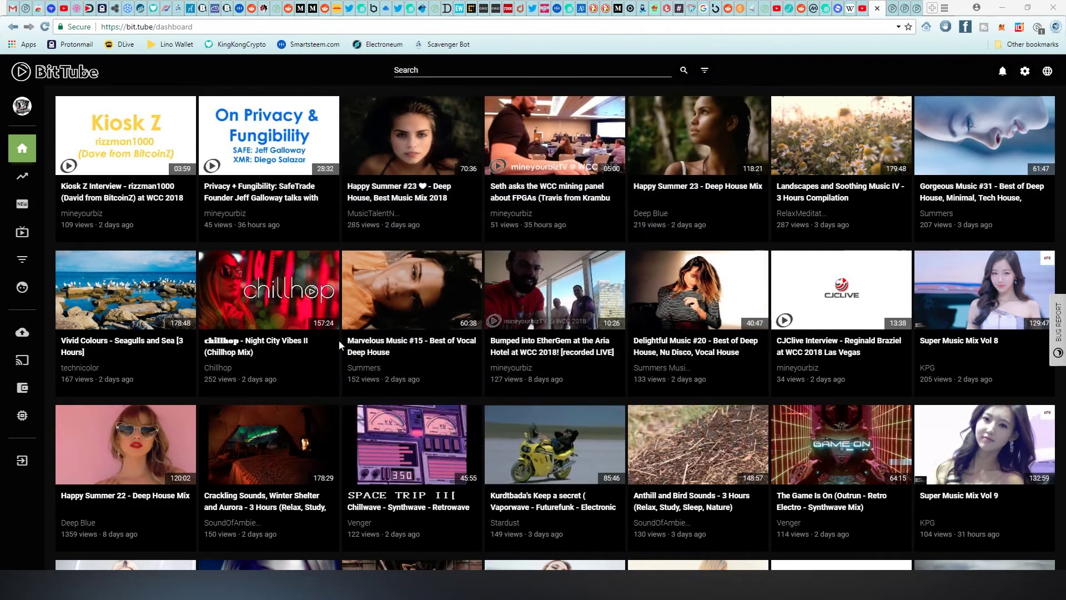
Show the AirTime overview popup over the bittubeapp.com domain verification page.
click(945, 26)
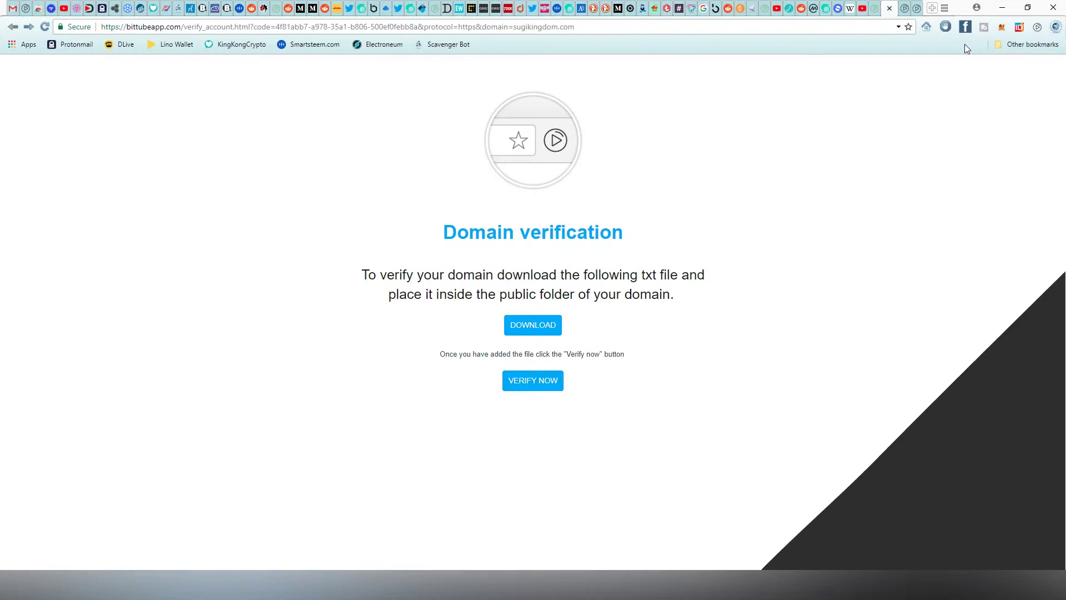
click(1039, 27)
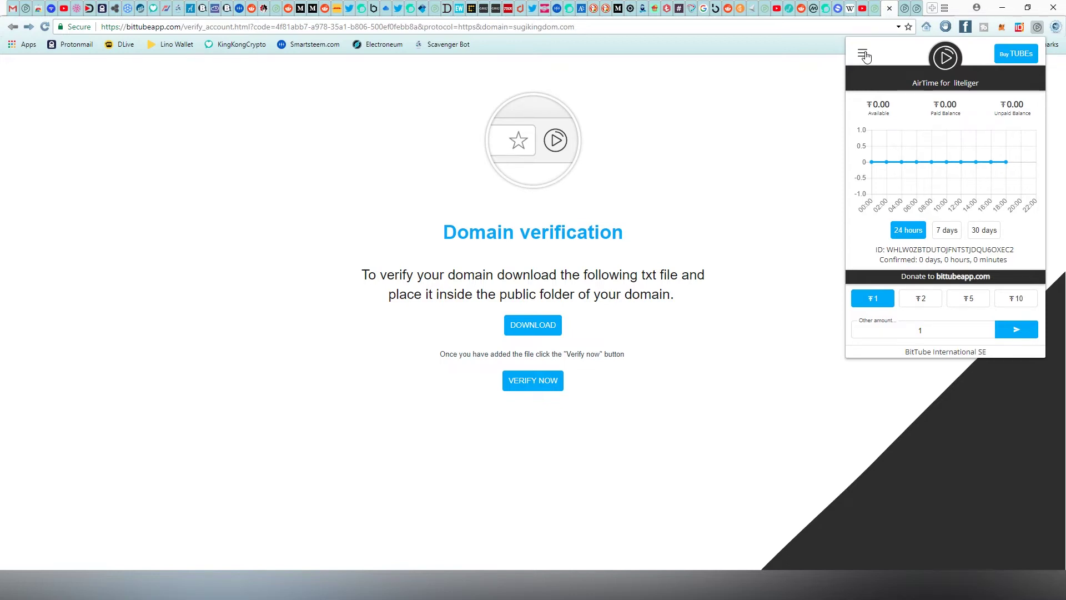
Go to Link Account from the menu and check the Already linked tab.
click(864, 55)
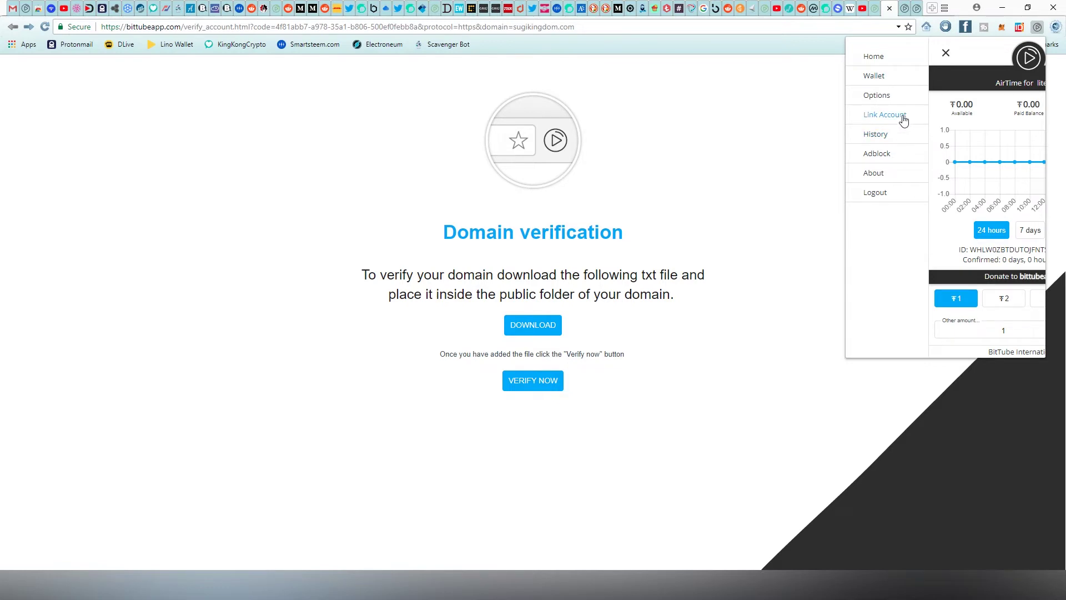
click(884, 115)
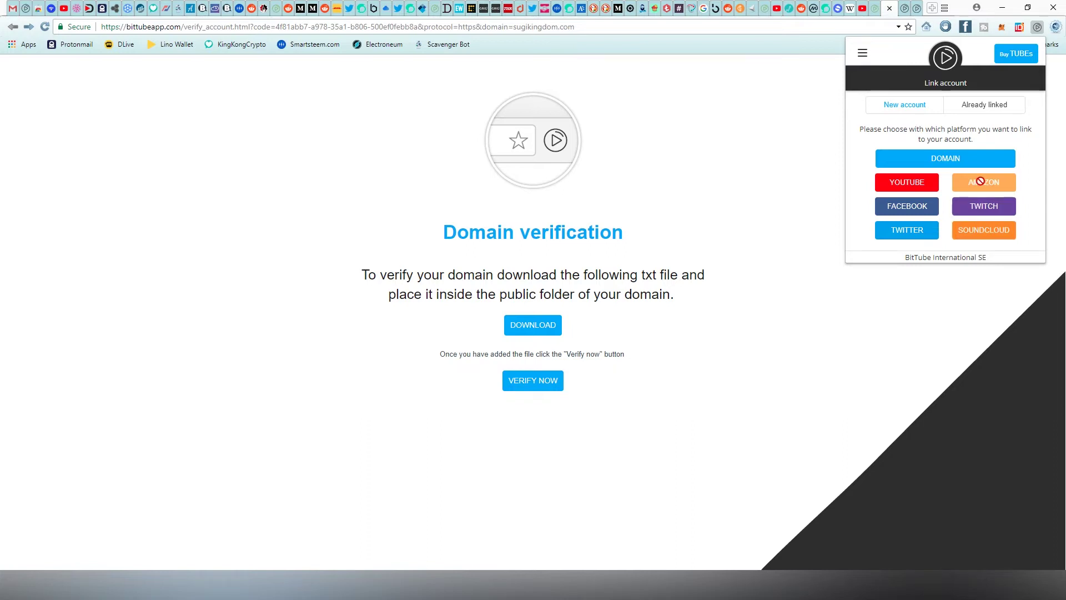
click(971, 114)
Show the Options page with liteliger's profile settings and referral link.
click(861, 54)
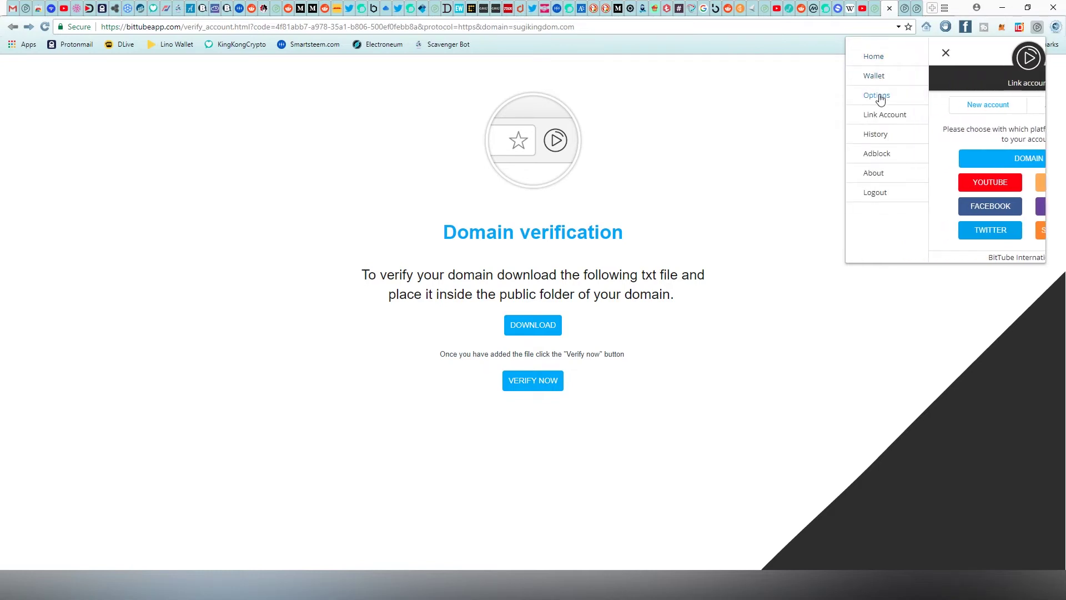
click(877, 96)
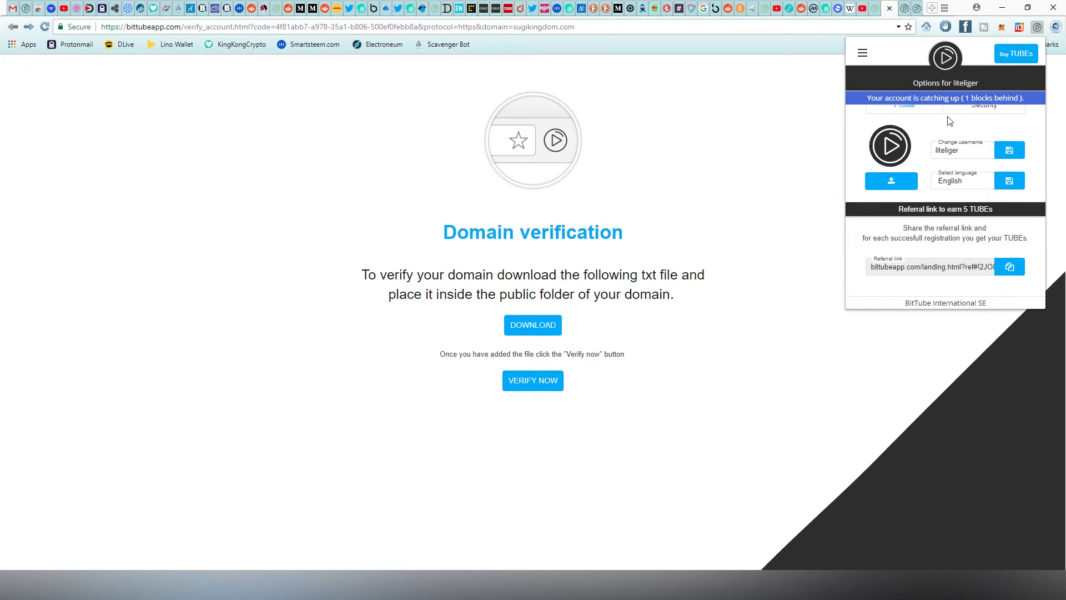
Review the History page's earnings, Purchases and Donations tabs.
click(862, 52)
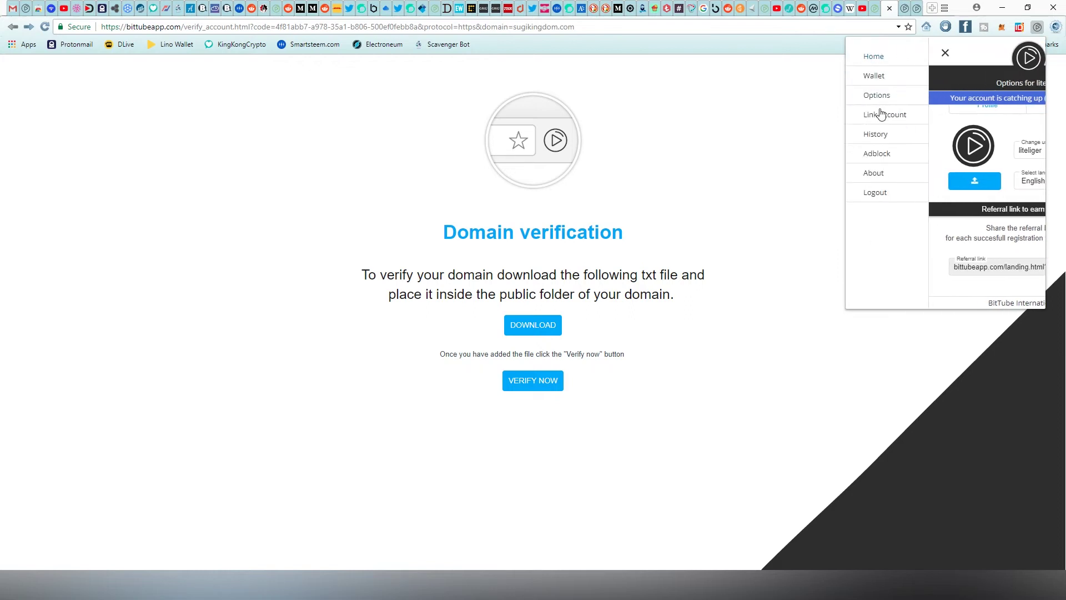
click(881, 137)
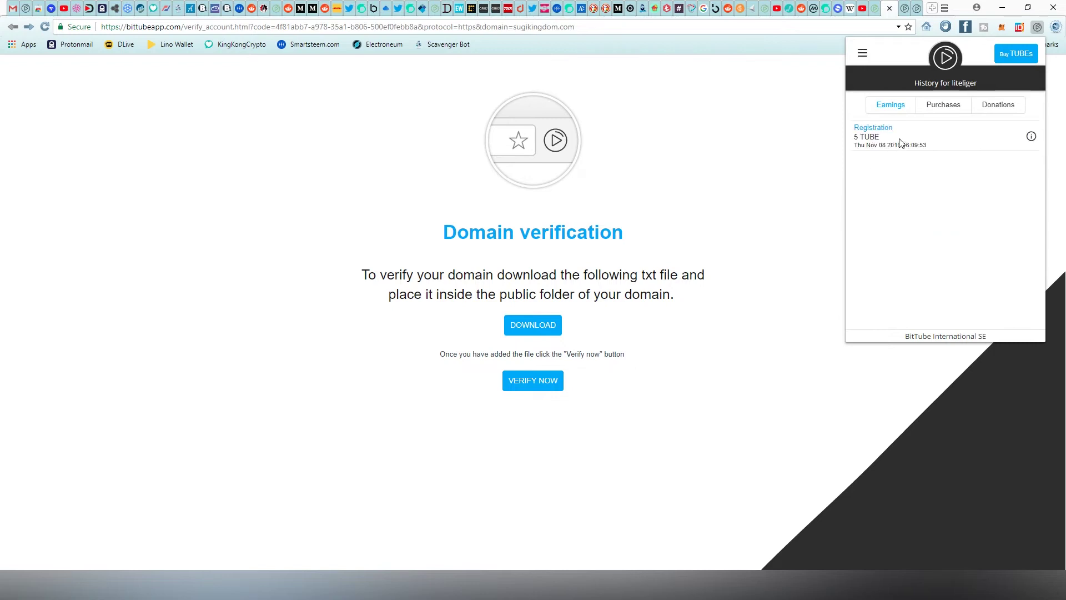
click(929, 110)
click(987, 113)
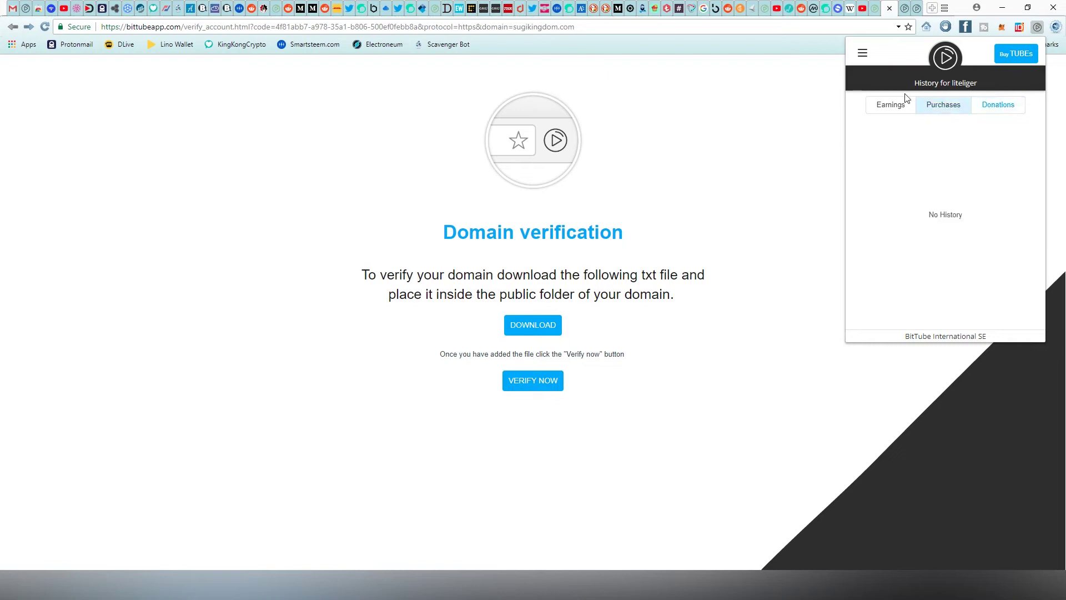
Show the About us description of AirTime monetisation and features.
click(862, 52)
click(886, 172)
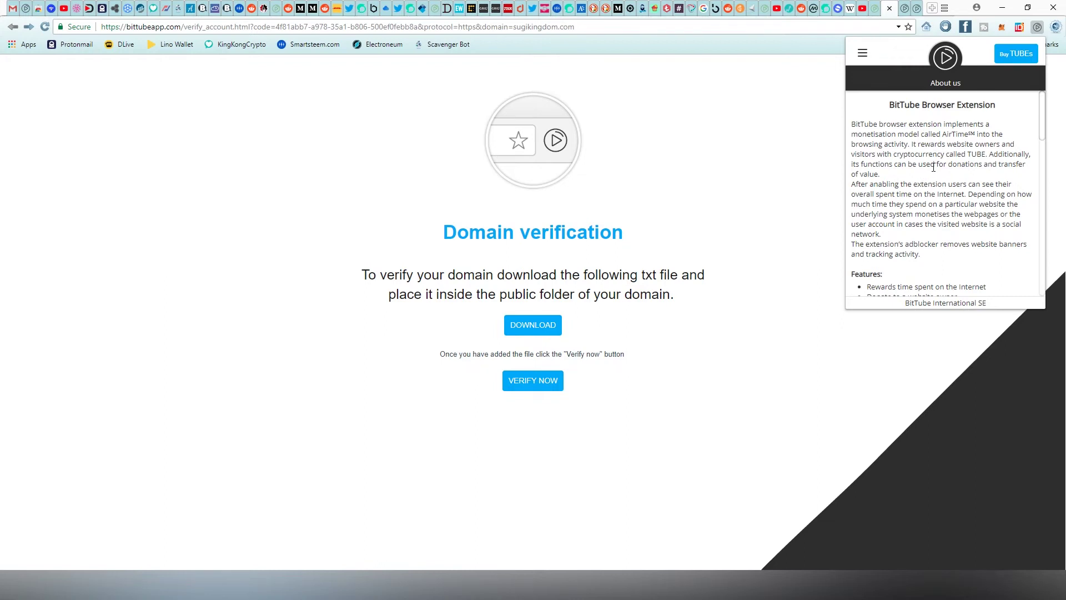
scroll(933, 167, down, 1)
scroll(934, 167, down, 1)
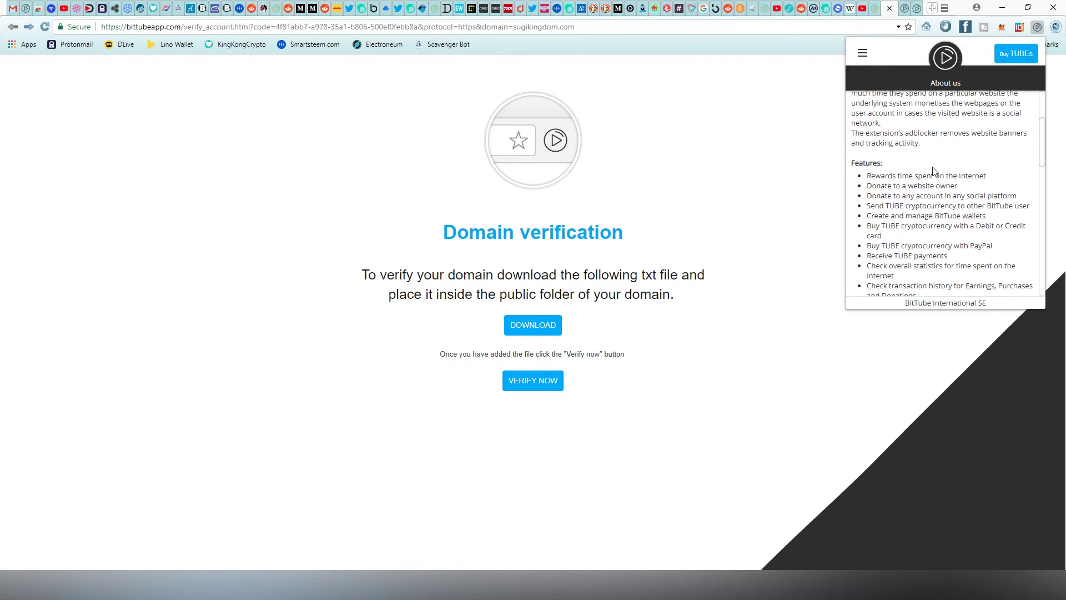
scroll(995, 163, down, 1)
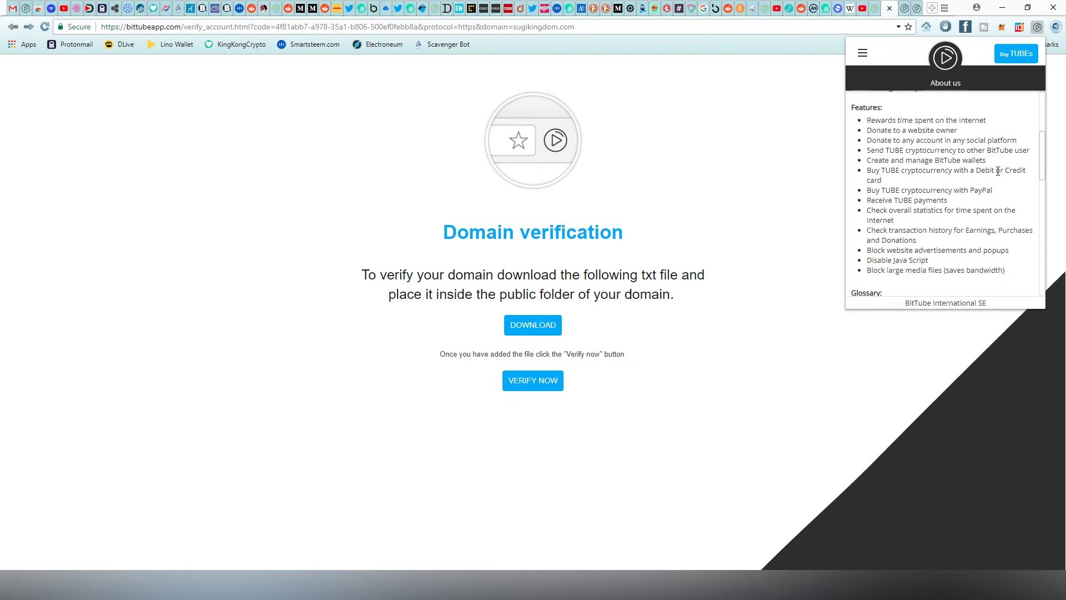
scroll(939, 188, down, 2)
scroll(938, 189, down, 1)
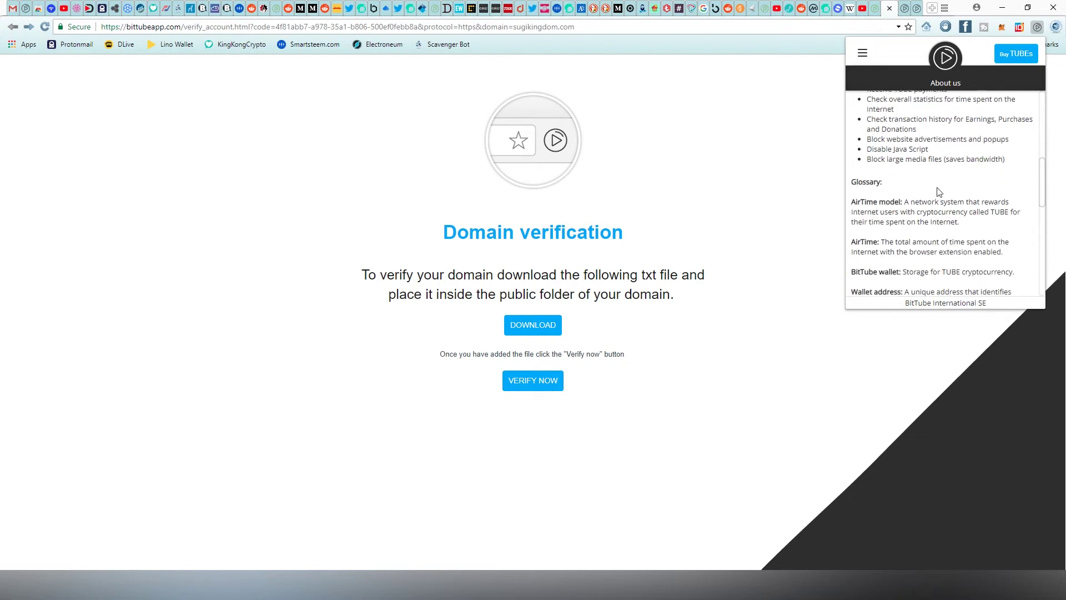
scroll(937, 189, down, 1)
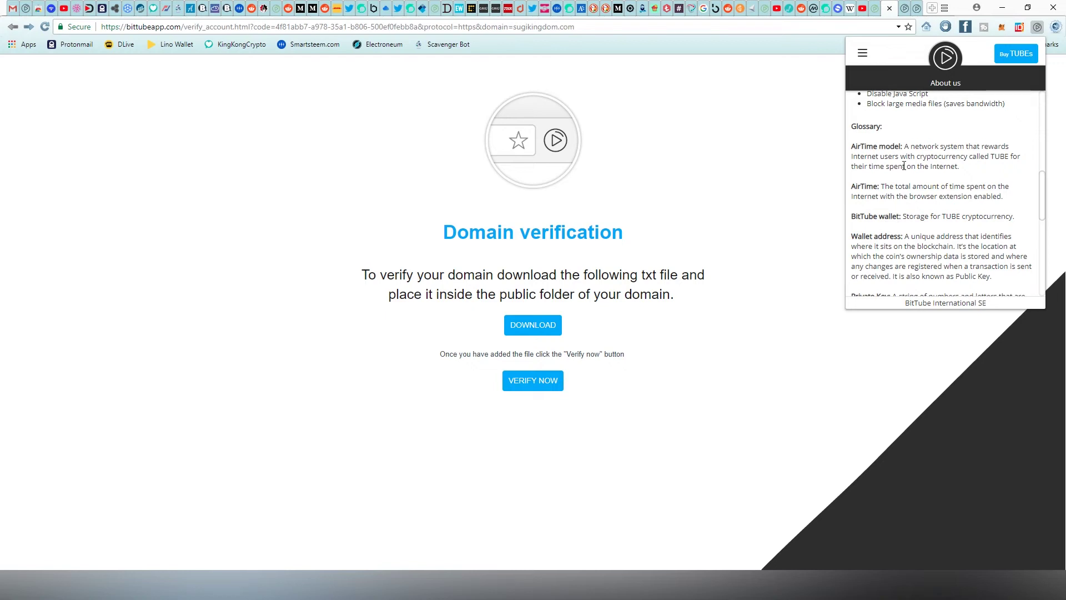
scroll(907, 176, down, 1)
scroll(907, 176, down, 1)
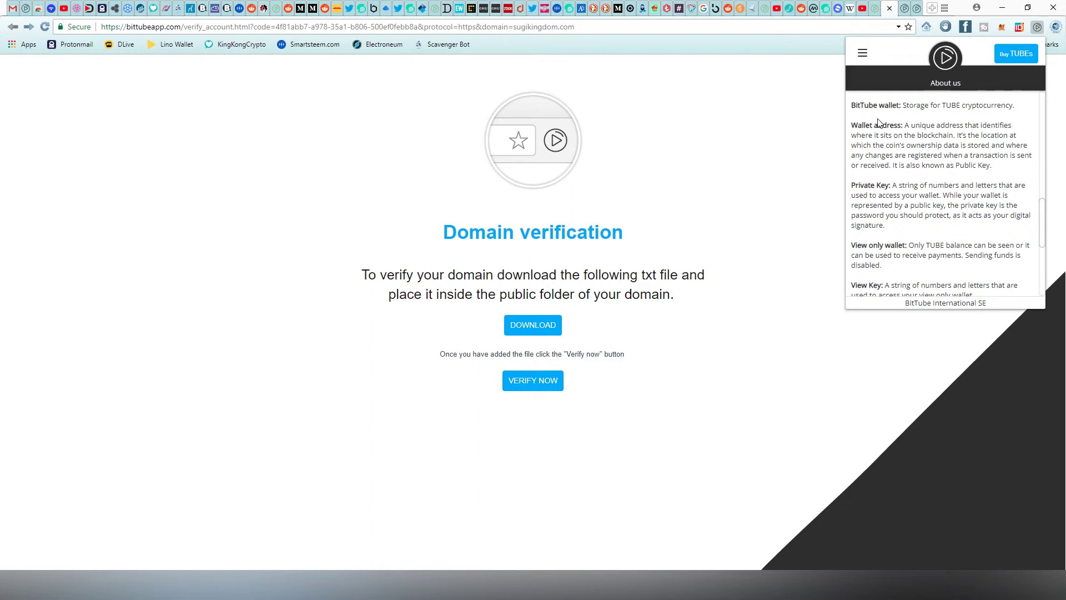
scroll(877, 125, down, 3)
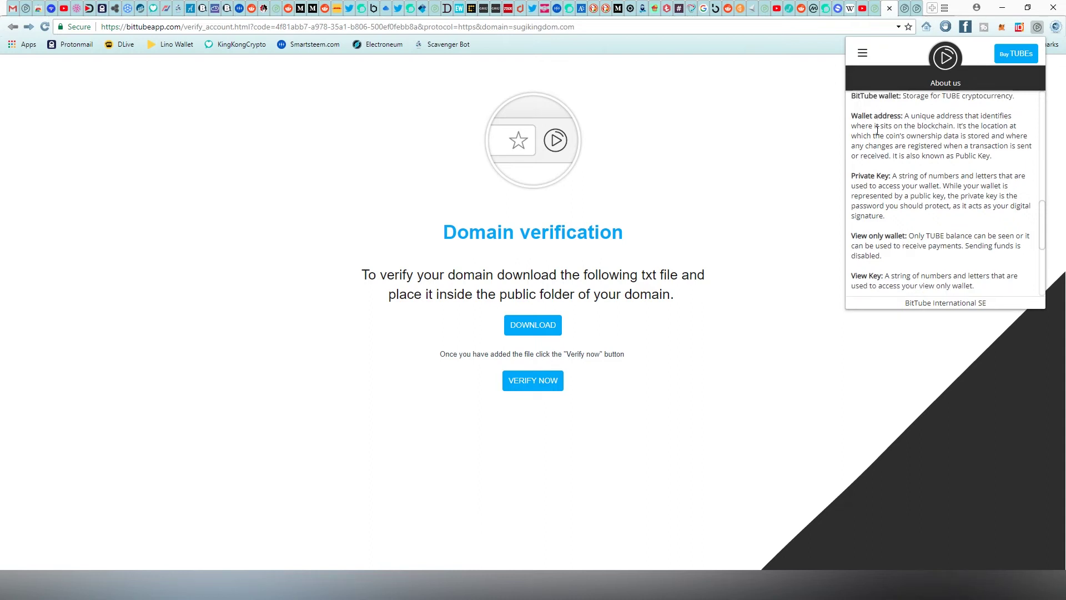
View the Adblock panel's blocked-request counts for this site, then close the popup.
click(861, 55)
click(891, 157)
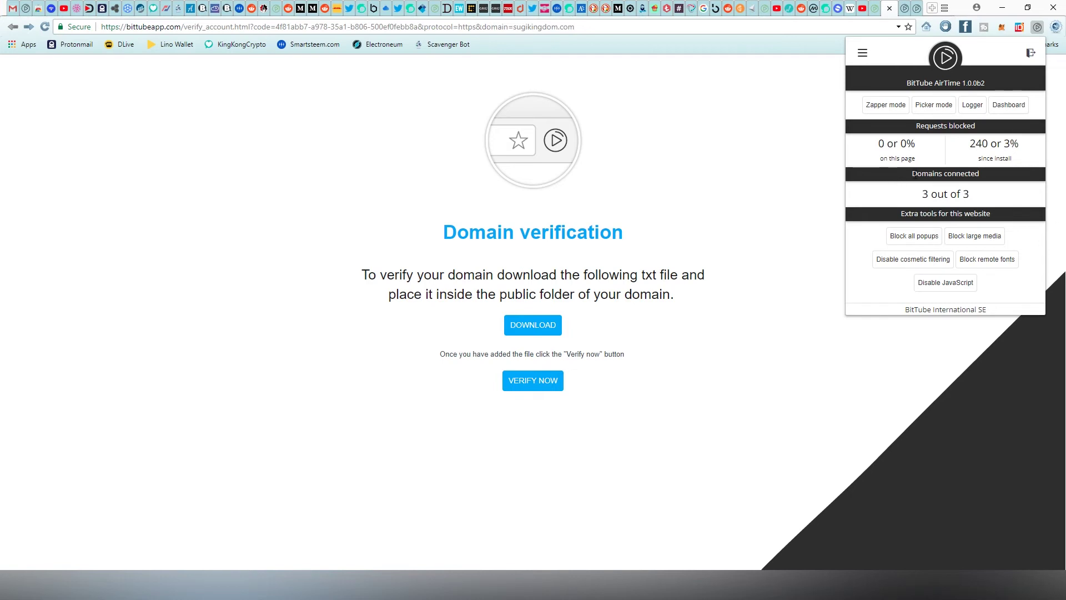
click(945, 30)
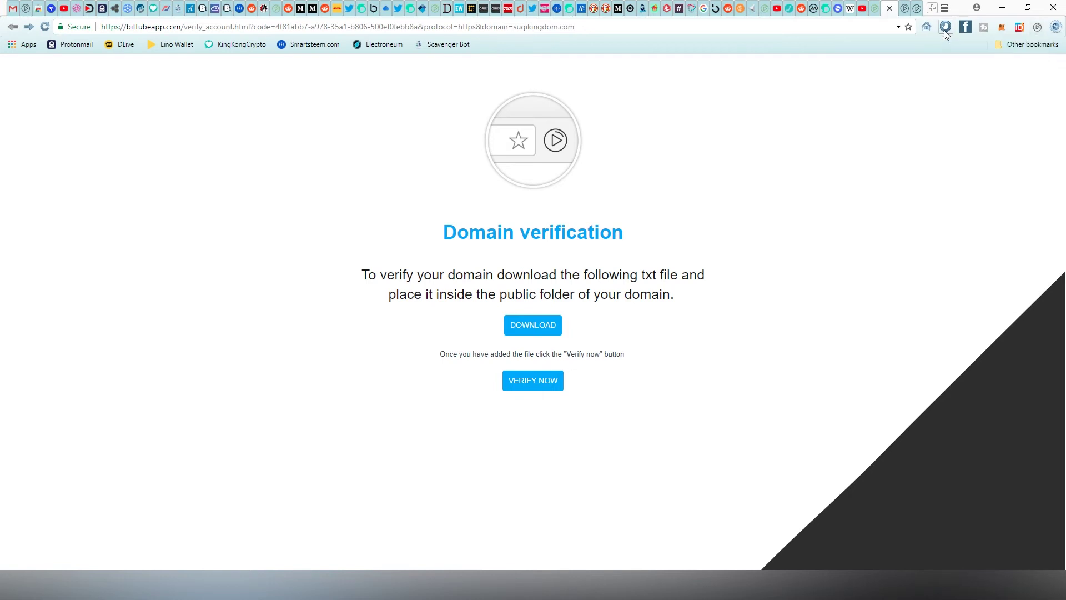
Reach the wallet's Account Overview with 0 TUBE balance and dismiss the Session timed out notice.
click(1029, 31)
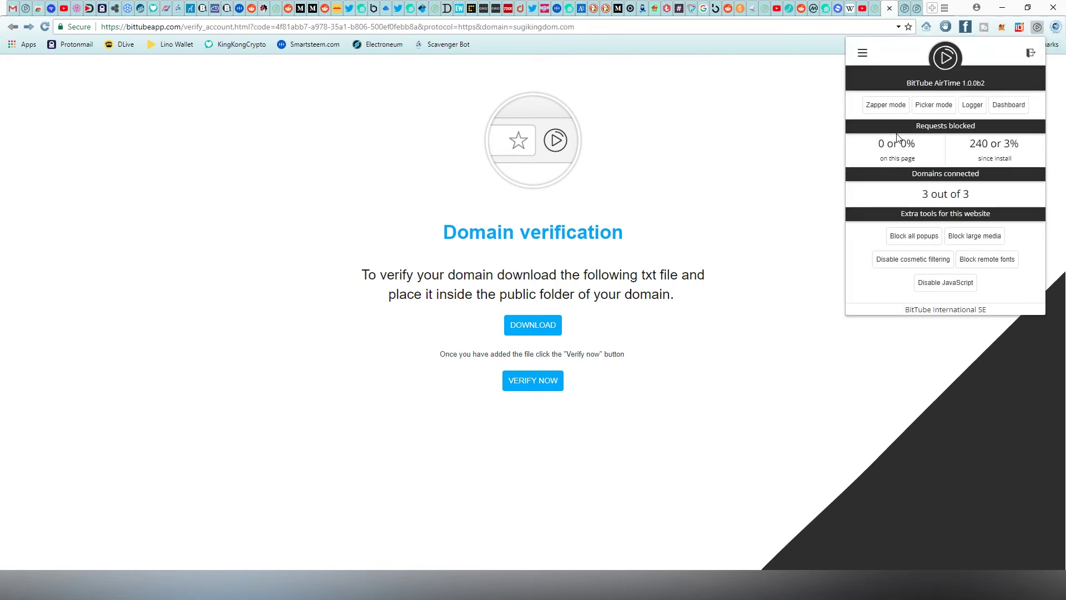
click(866, 60)
click(824, 142)
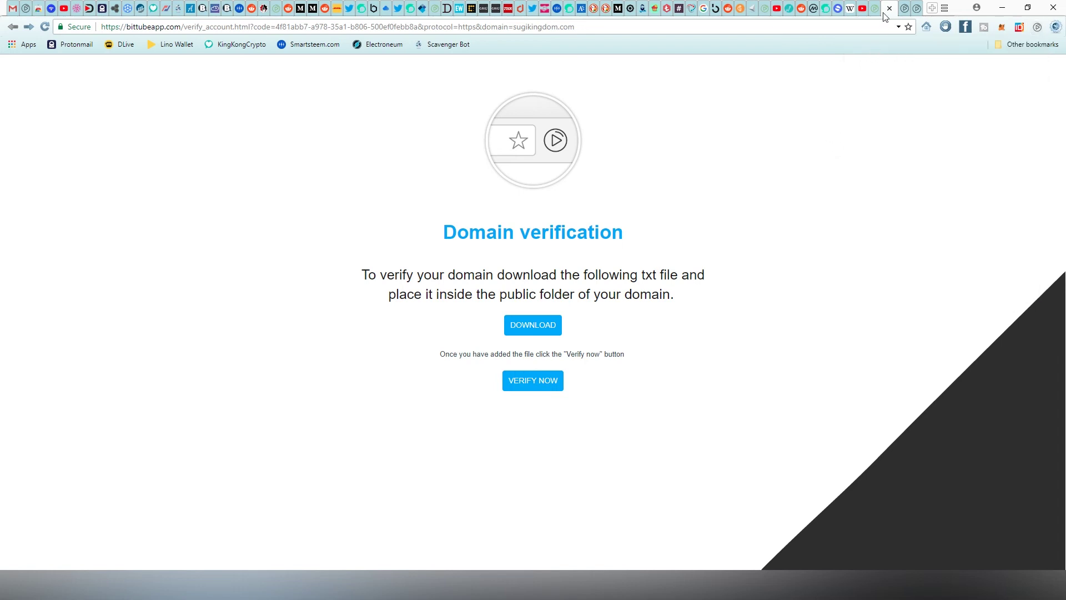
click(905, 10)
click(733, 99)
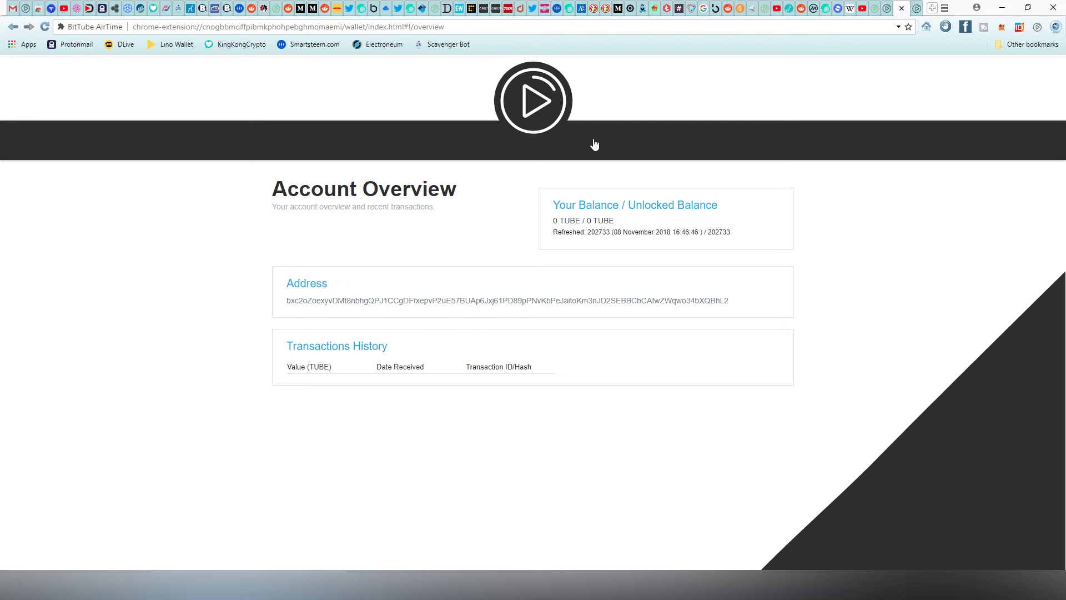
Switch to the bittubeapp.com terms of service page.
click(915, 9)
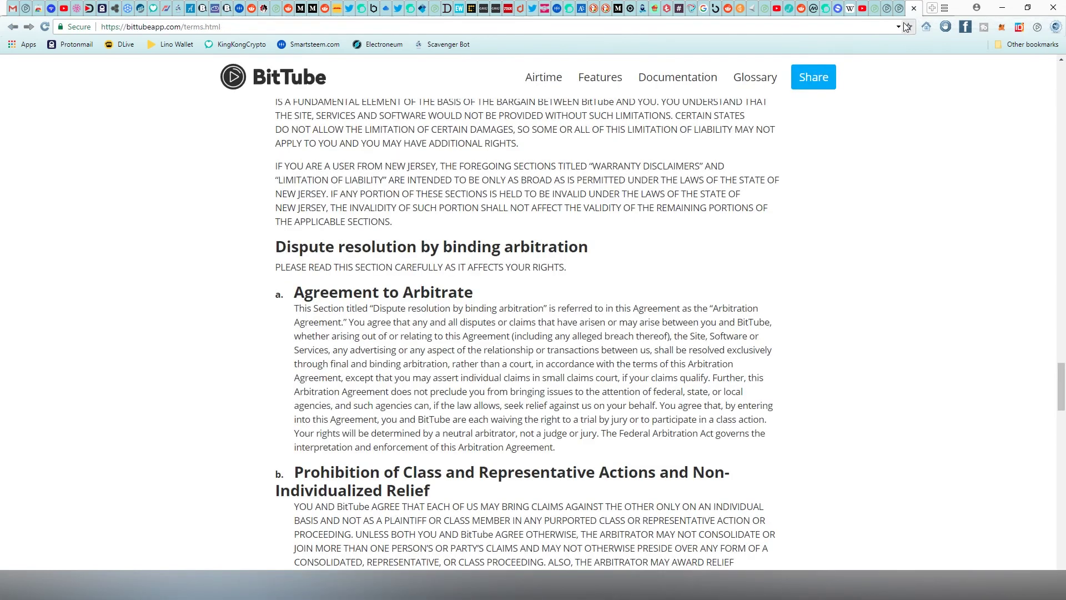
scroll(511, 209, up, 4)
scroll(544, 248, up, 4)
scroll(544, 247, up, 4)
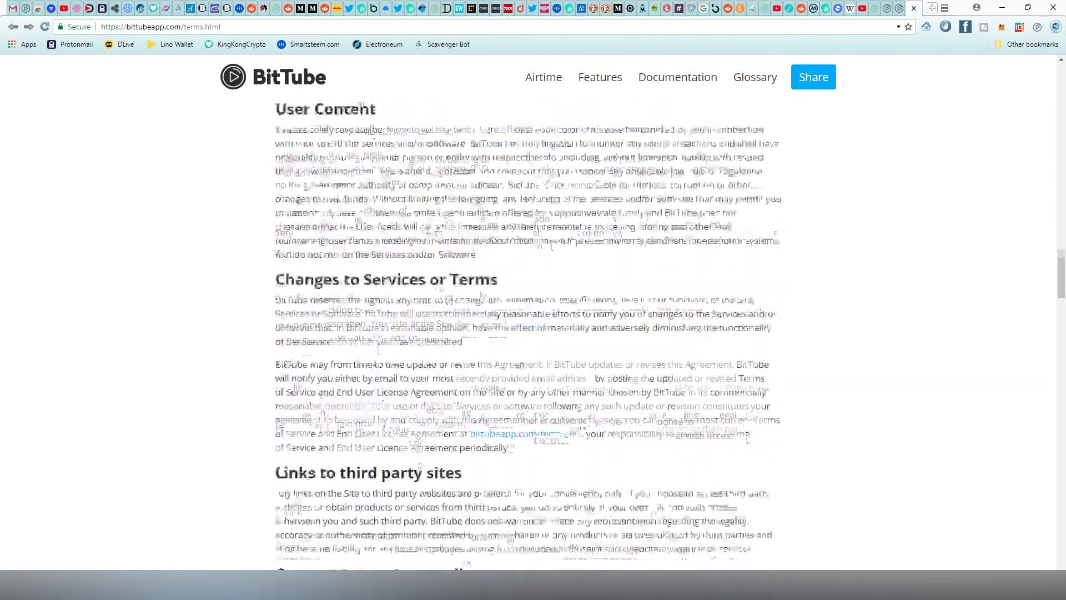
scroll(546, 246, up, 4)
scroll(551, 243, up, 4)
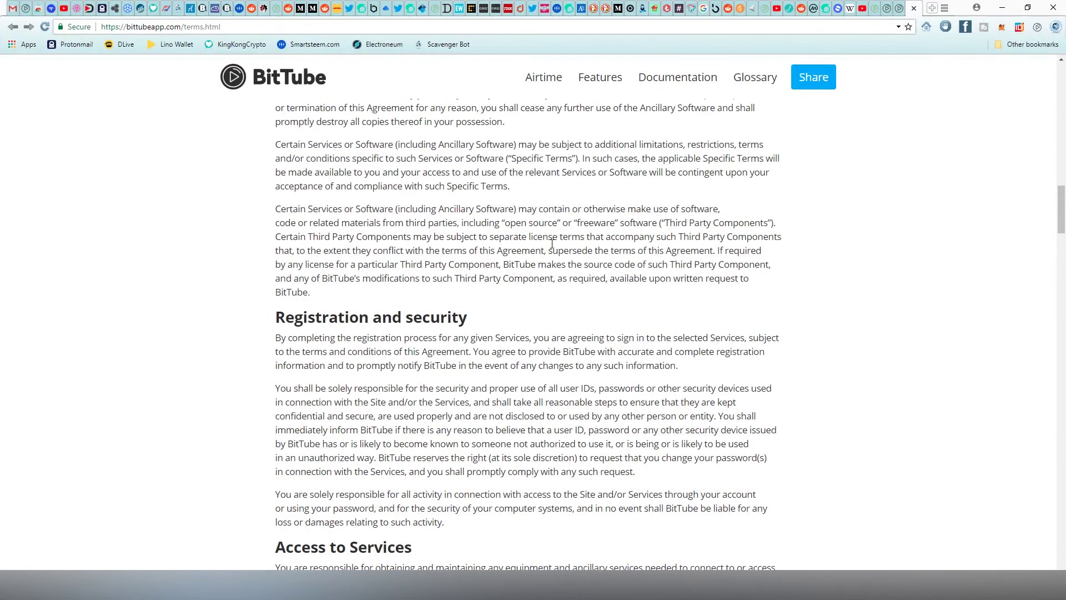
Move through the BitTube dashboard tab to the YouTube Electroneum video page.
click(872, 10)
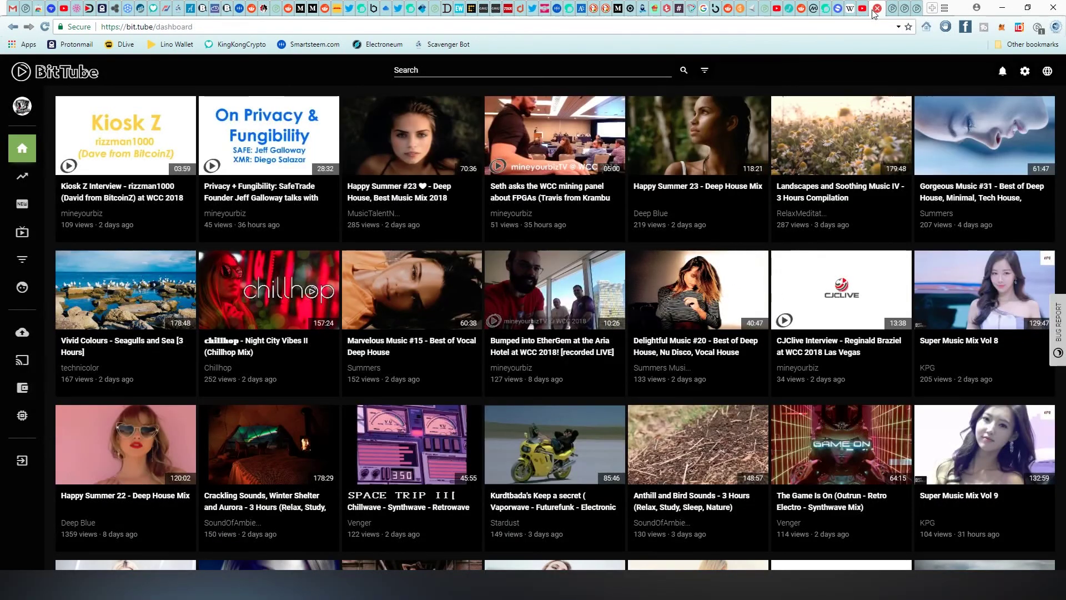
click(866, 10)
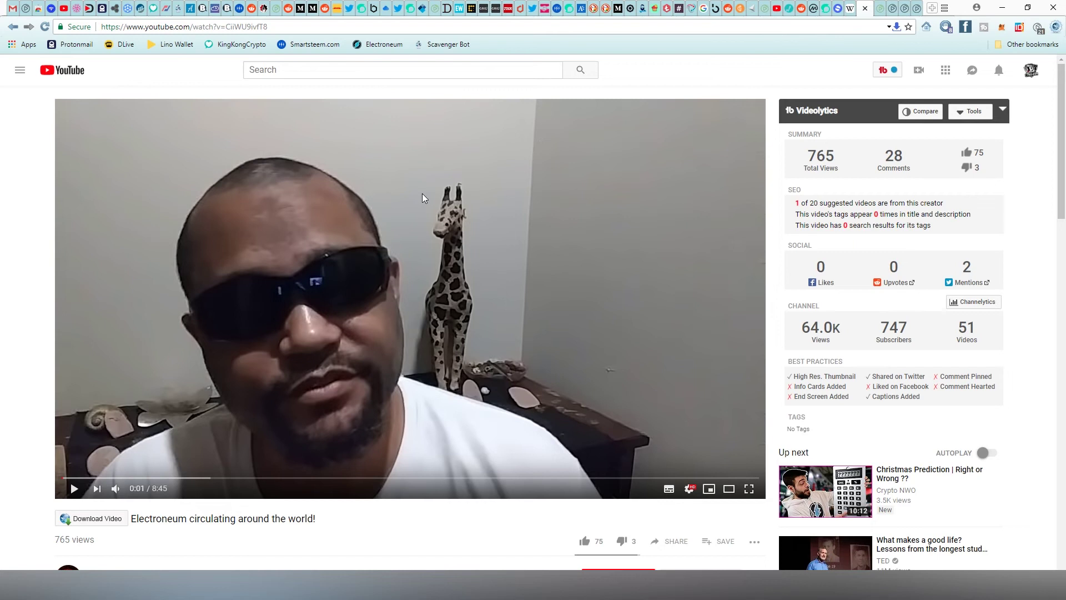
scroll(422, 198, down, 1)
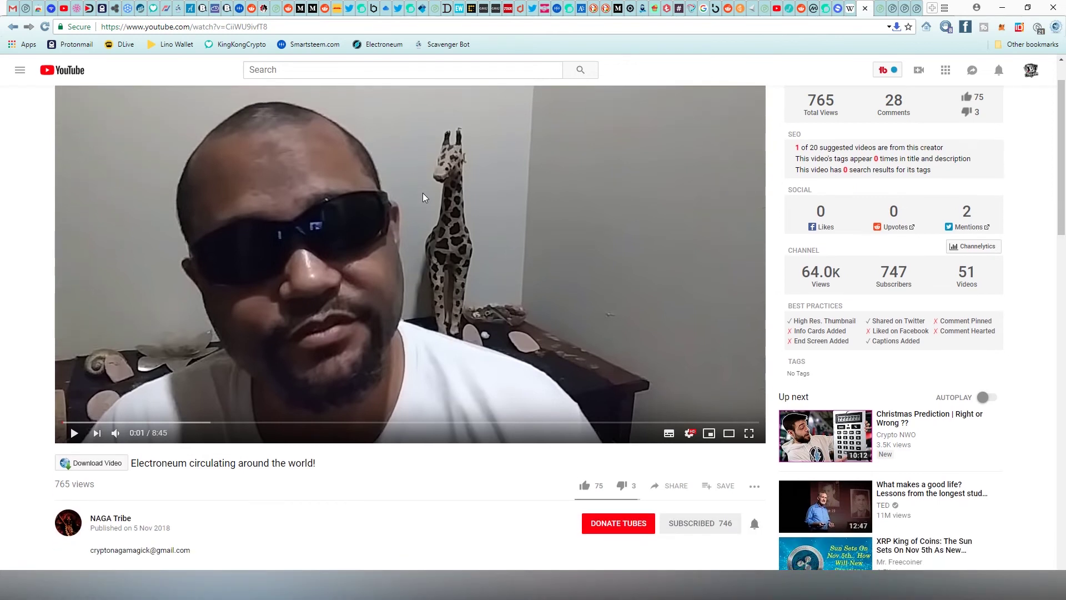
scroll(423, 198, down, 2)
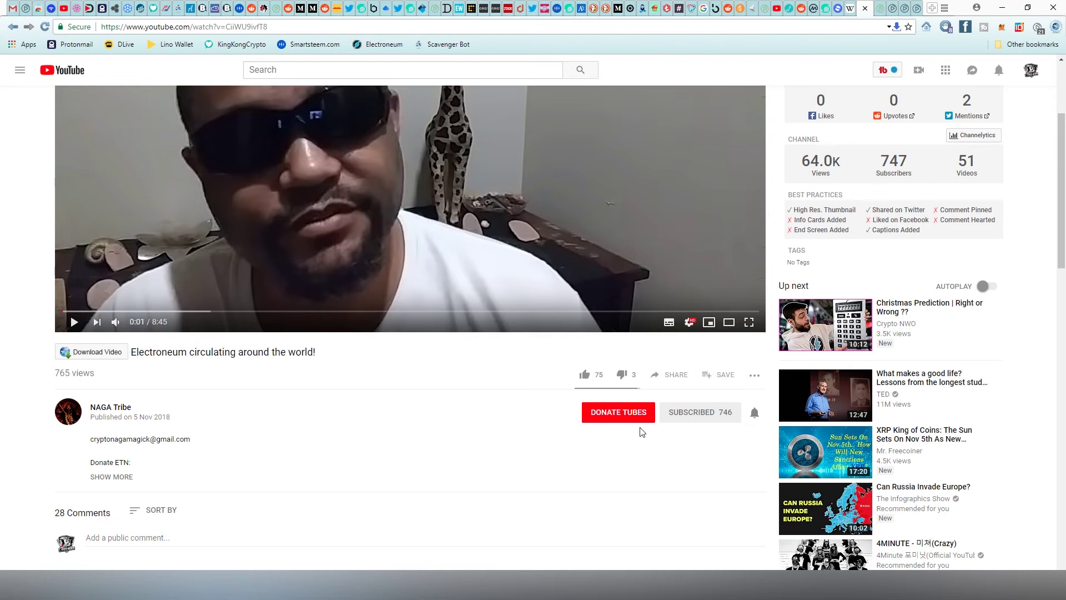
Donate 2 TUBEs to the channel, which fails for low balance, then leave for the dashboard tab.
click(610, 413)
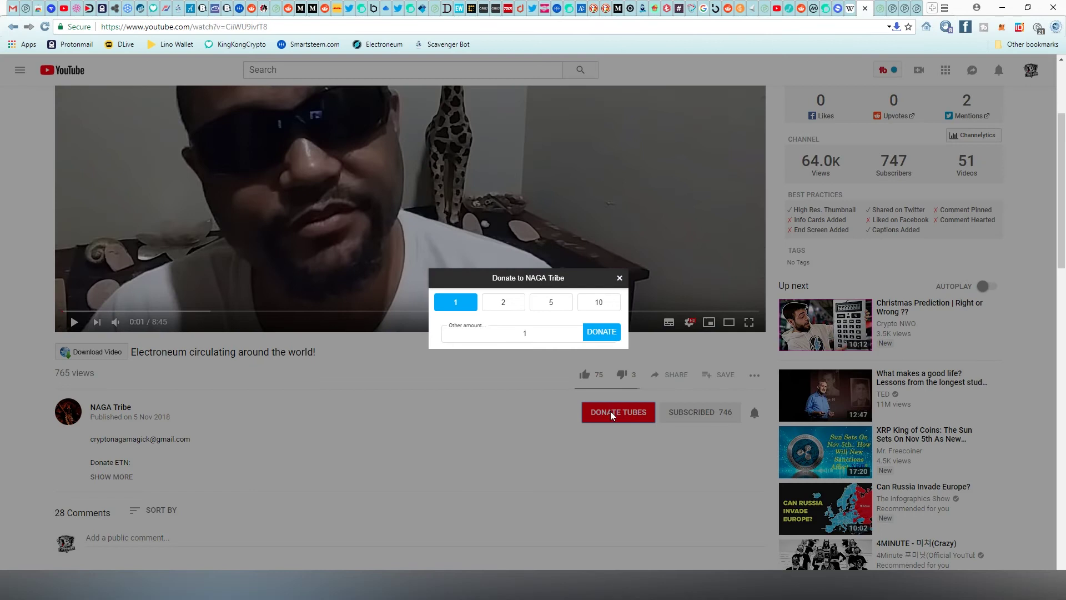
click(503, 304)
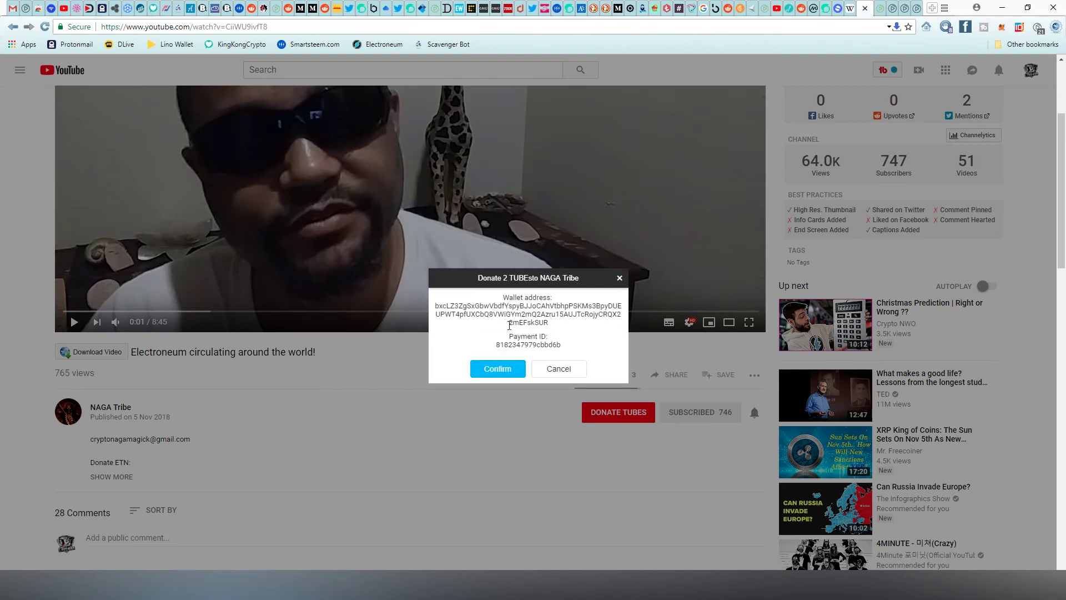
click(502, 375)
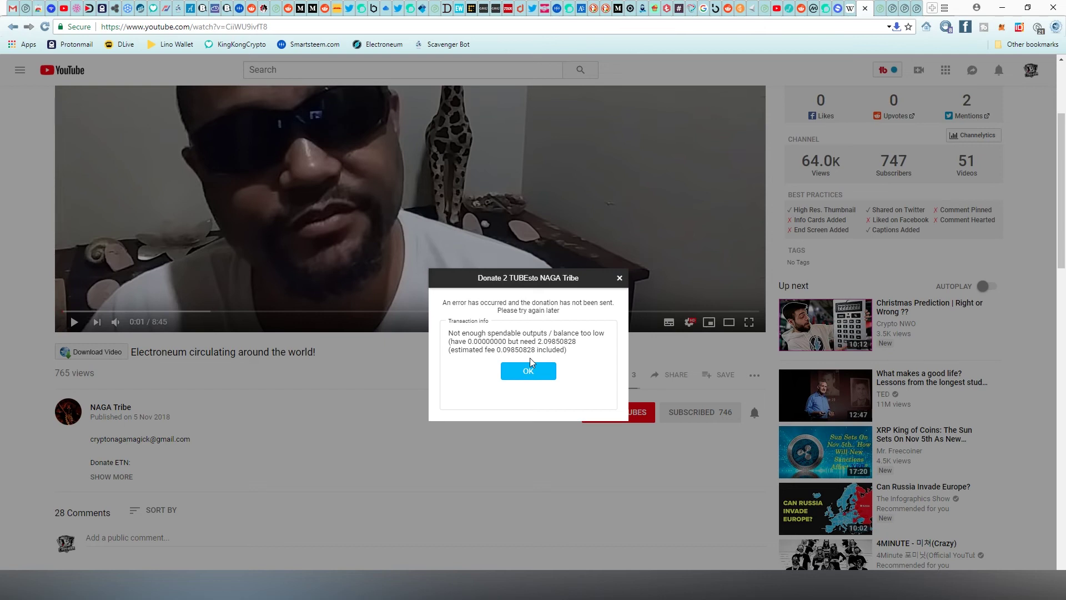
click(888, 8)
From the wallet tab, reopen the AirTime popup and go to its Link Account page.
click(893, 10)
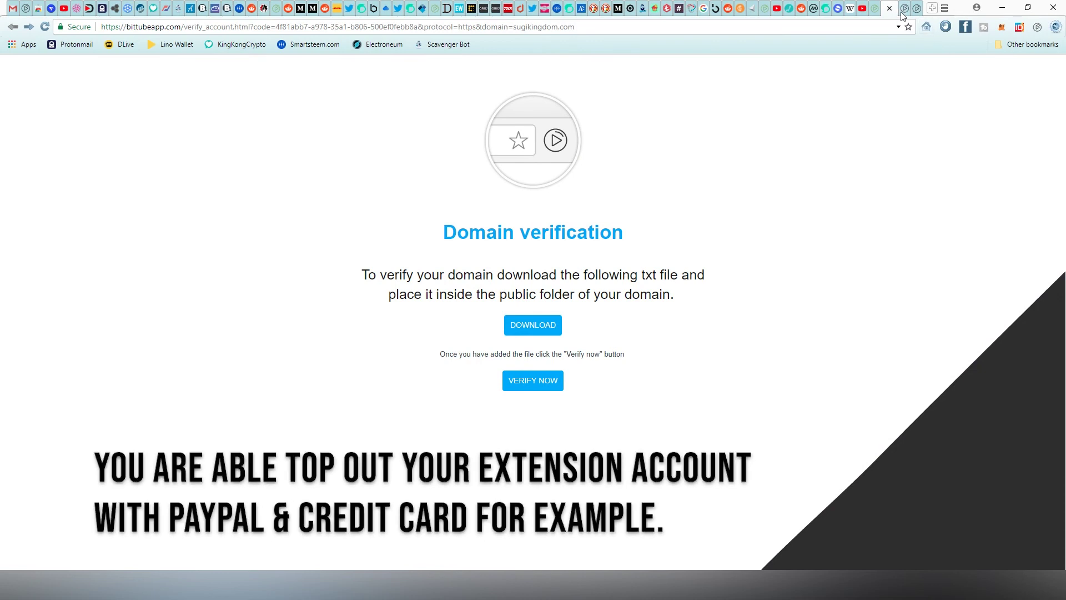
click(905, 8)
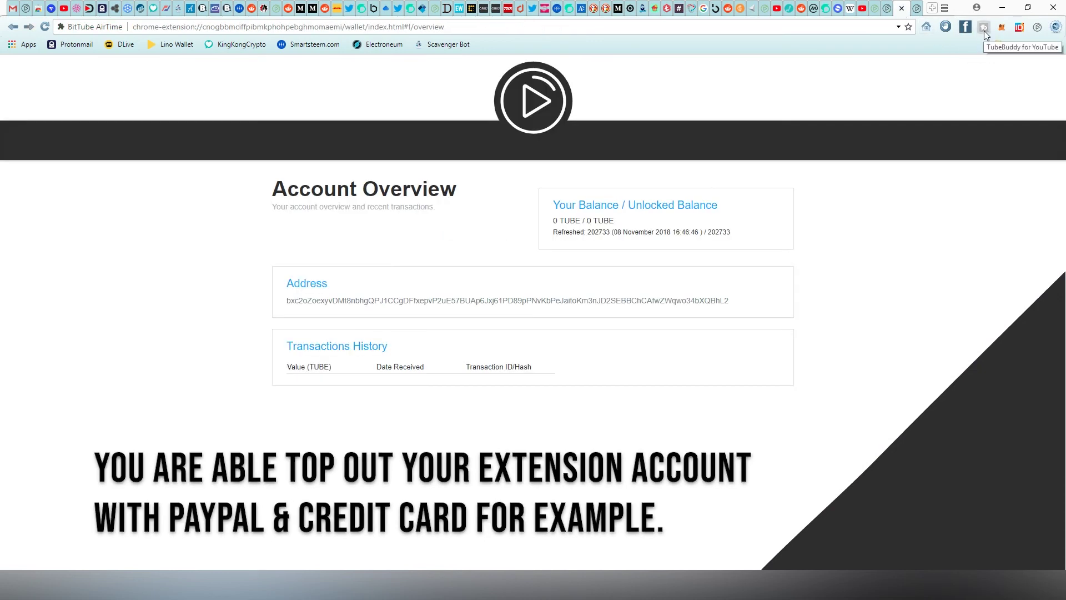
click(1035, 28)
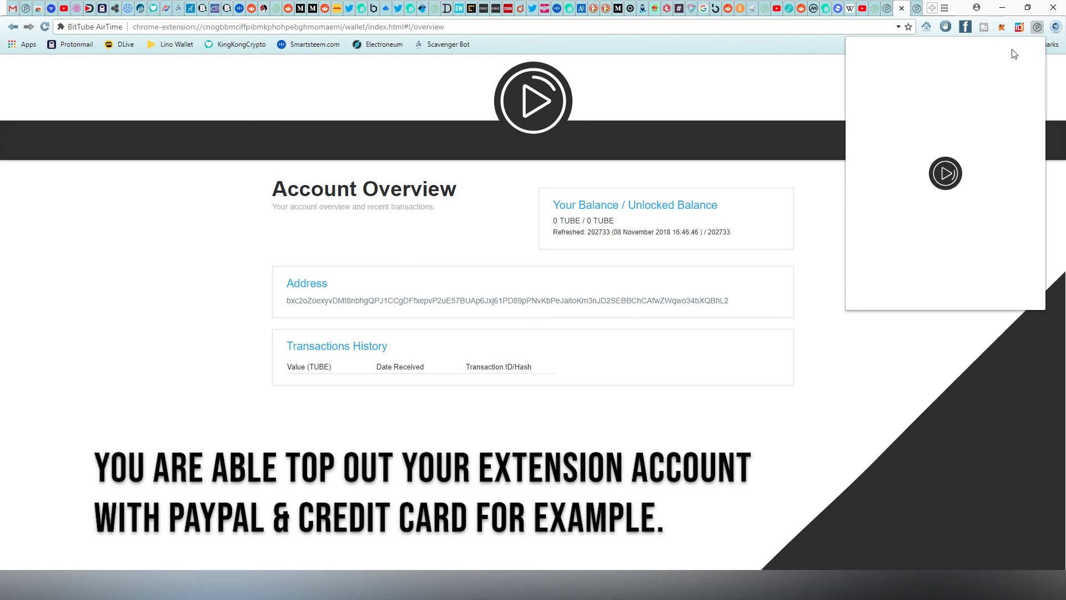
click(863, 52)
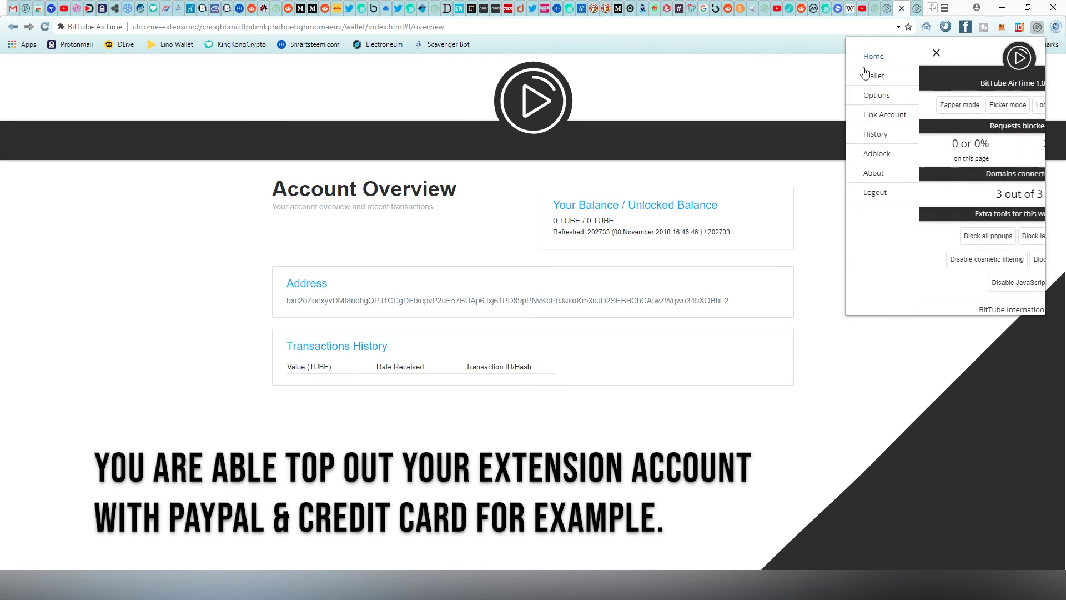
click(887, 117)
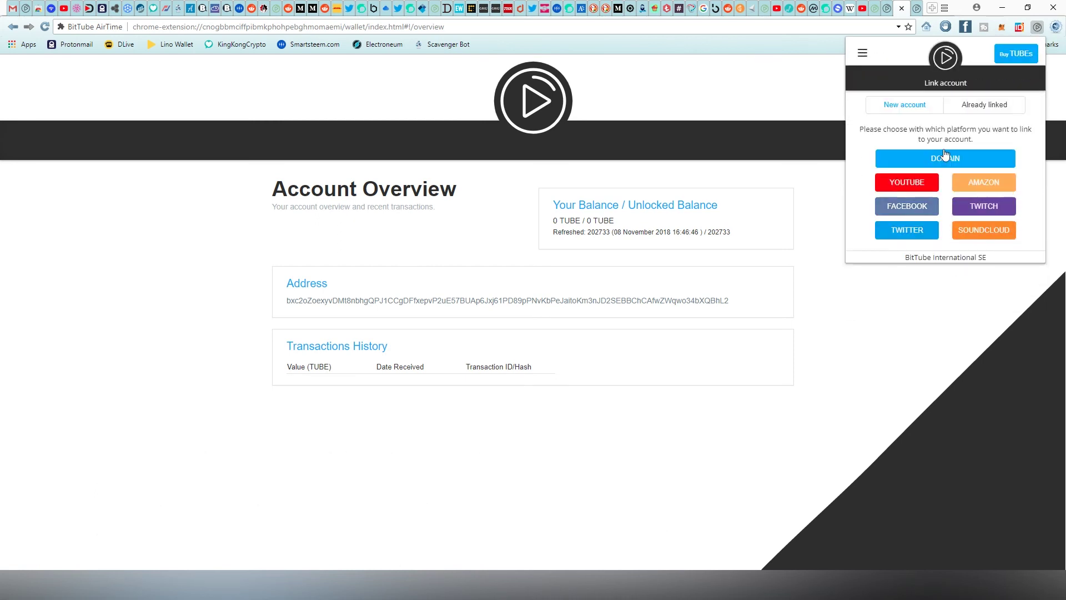